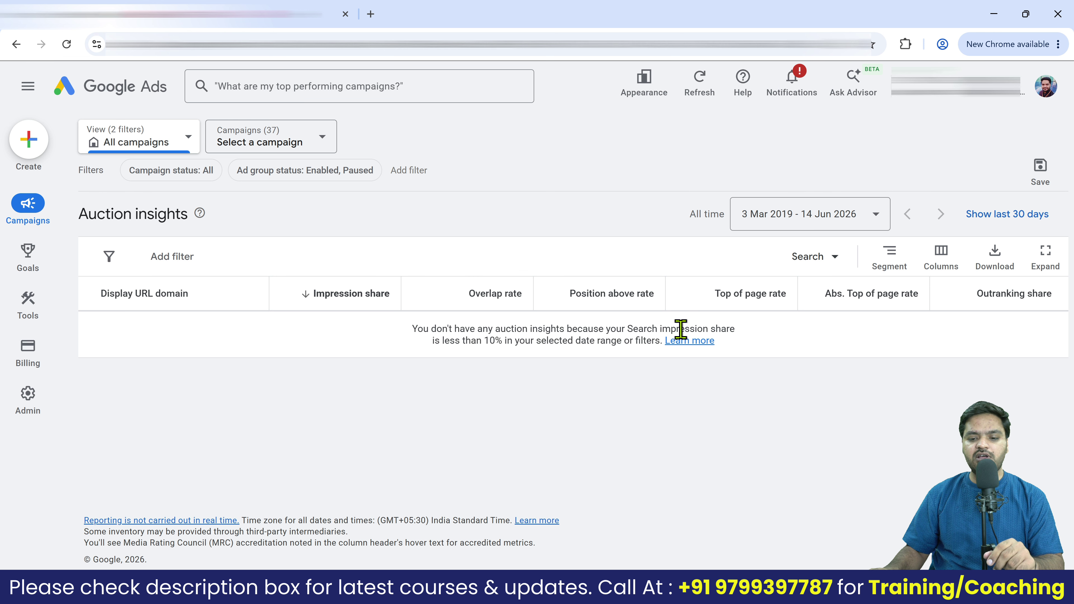
Read the Auction insights report for all campaigns over the full account period.
drag(417, 330, 604, 340)
click(604, 340)
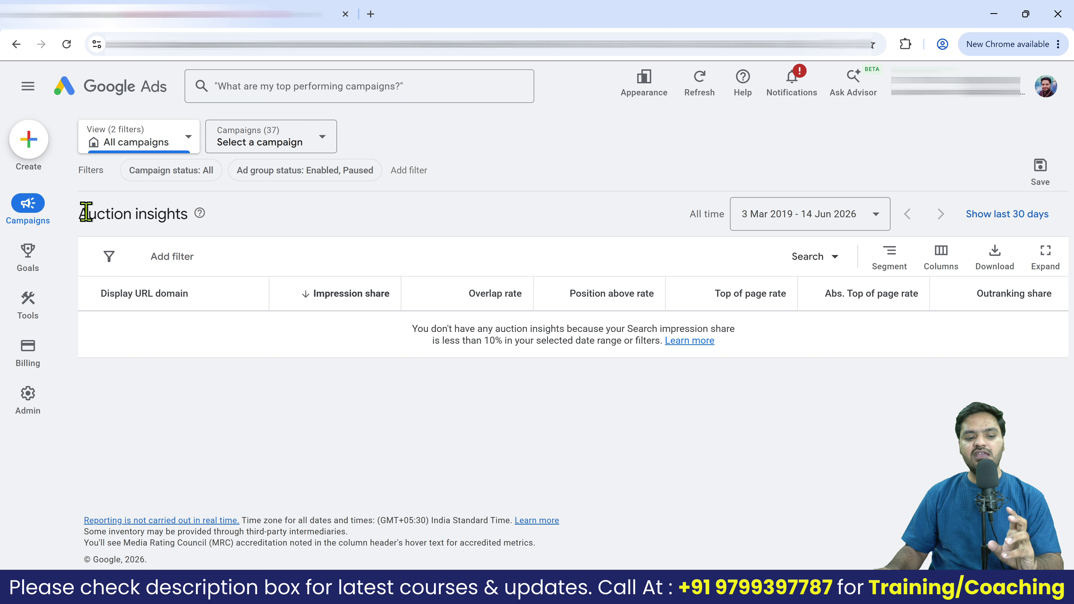
drag(81, 212, 186, 213)
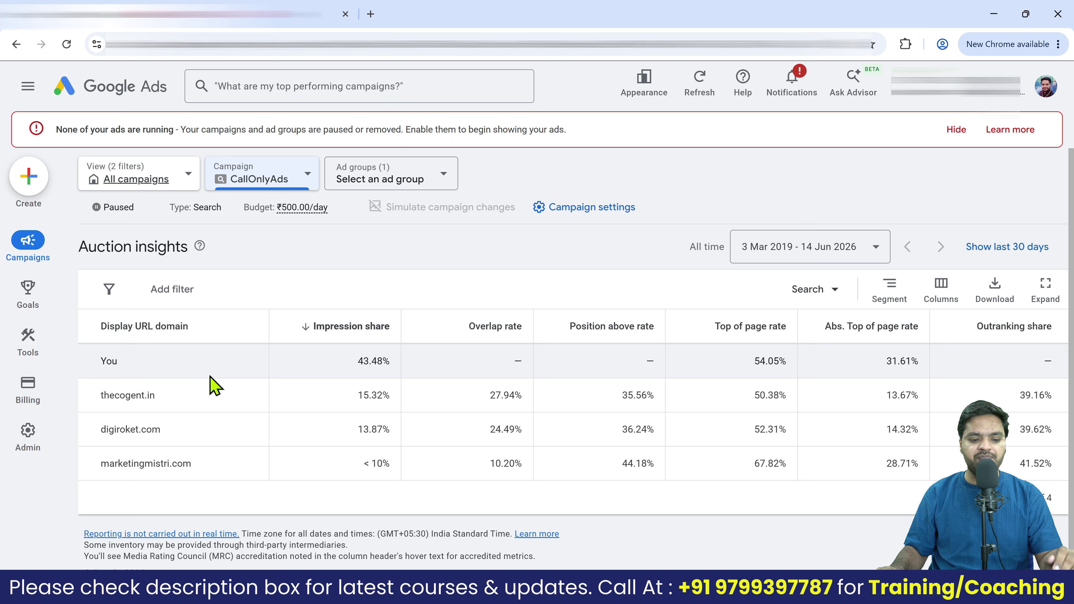
Review the CallOnlyAds campaign's Auction insights rows and the definitions of Impression share, Overlap rate and Position above rate.
double_click(103, 362)
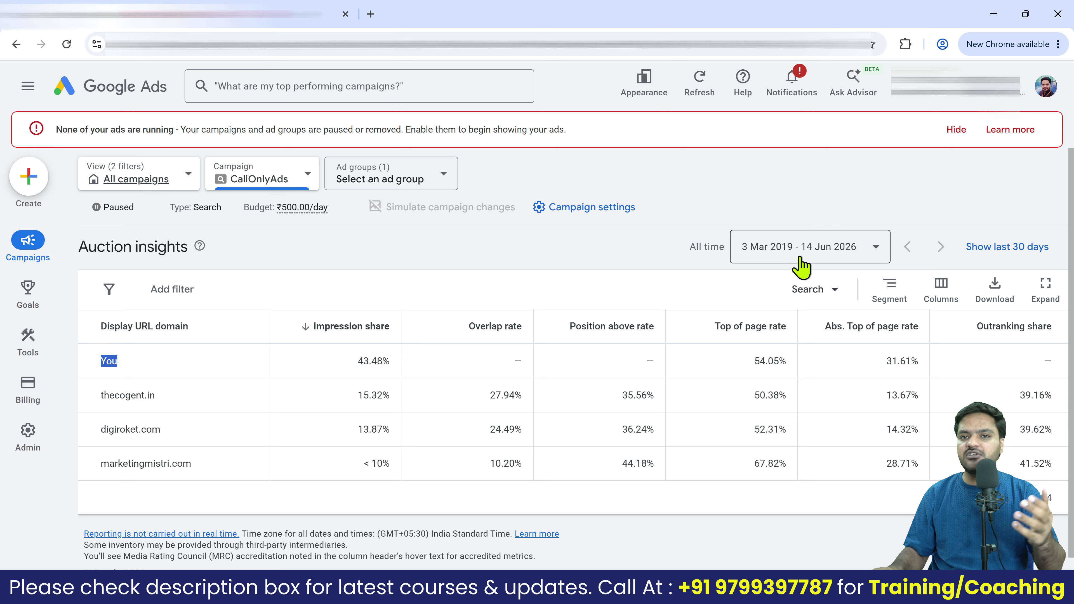
click(311, 261)
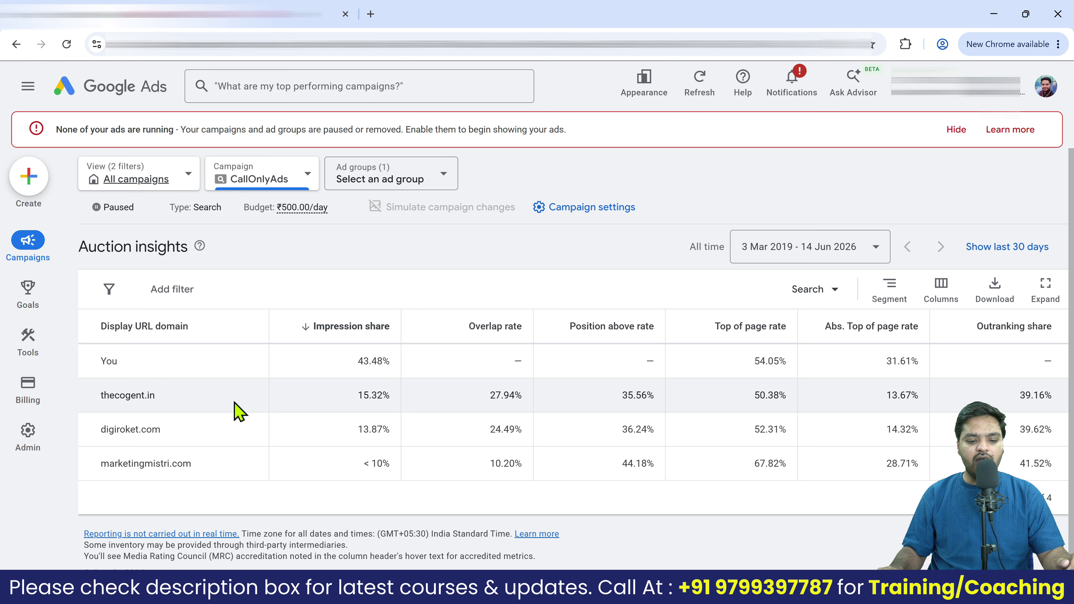
mouse_move(343, 337)
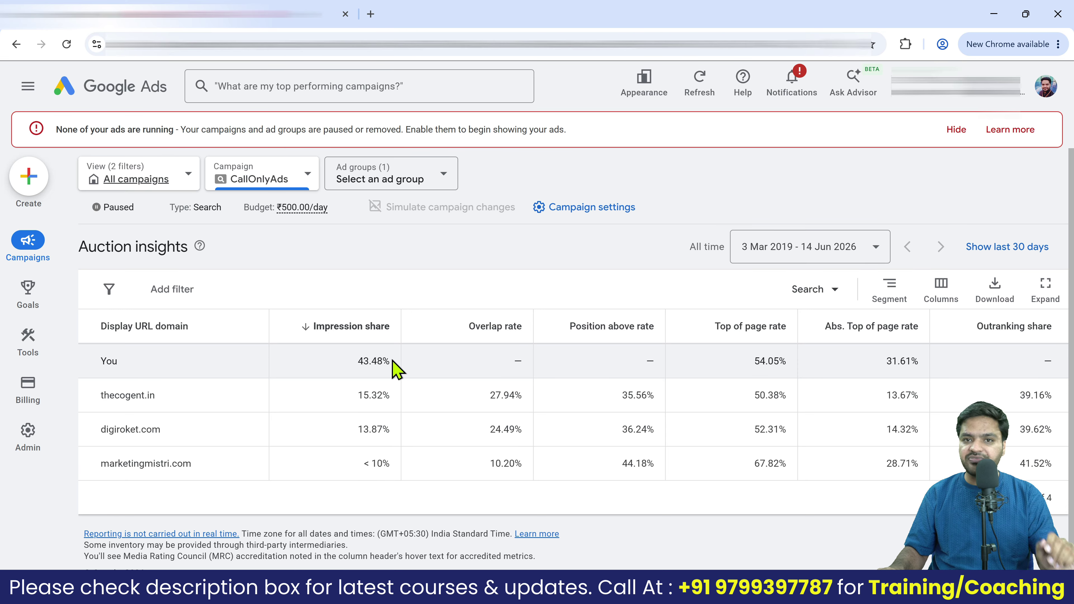
drag(355, 361, 390, 360)
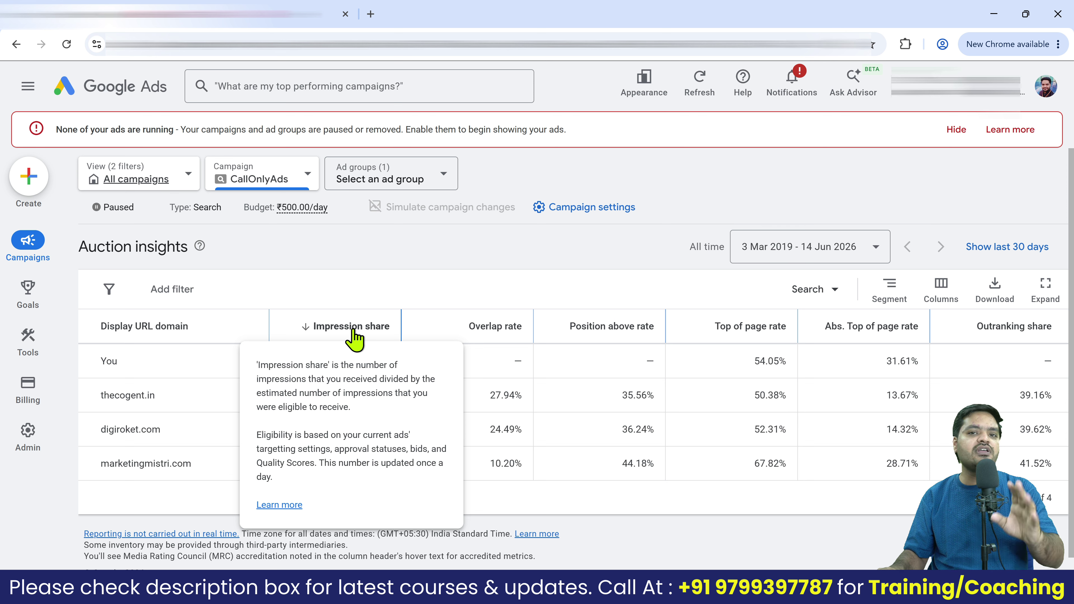
mouse_move(490, 336)
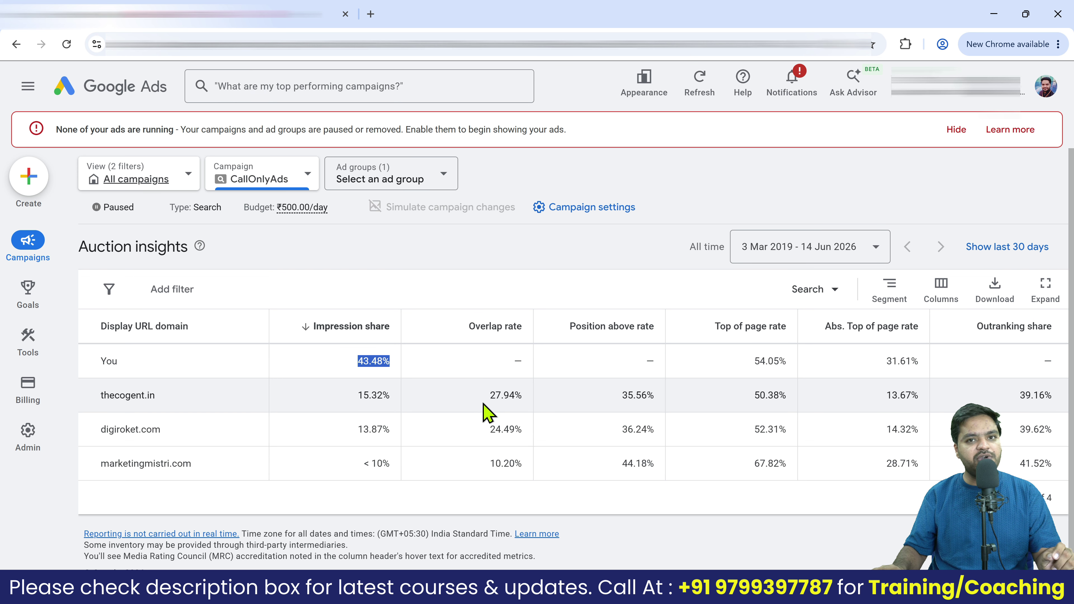
mouse_move(615, 336)
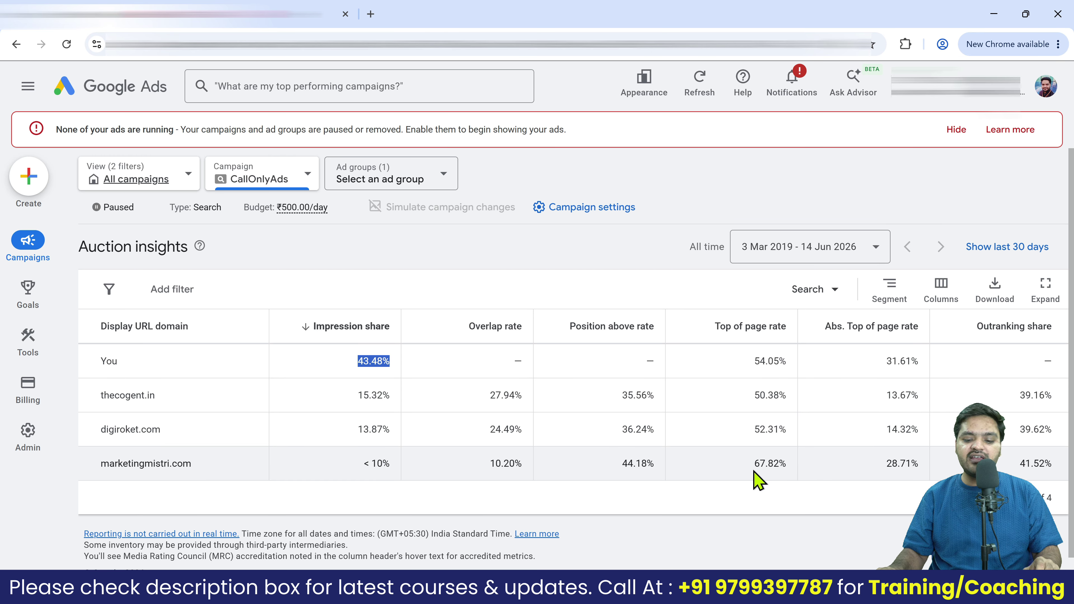
Compare impression share, top of page rate and absolute top of page rate with competitors, and read the Outranking share definition.
drag(755, 465, 784, 462)
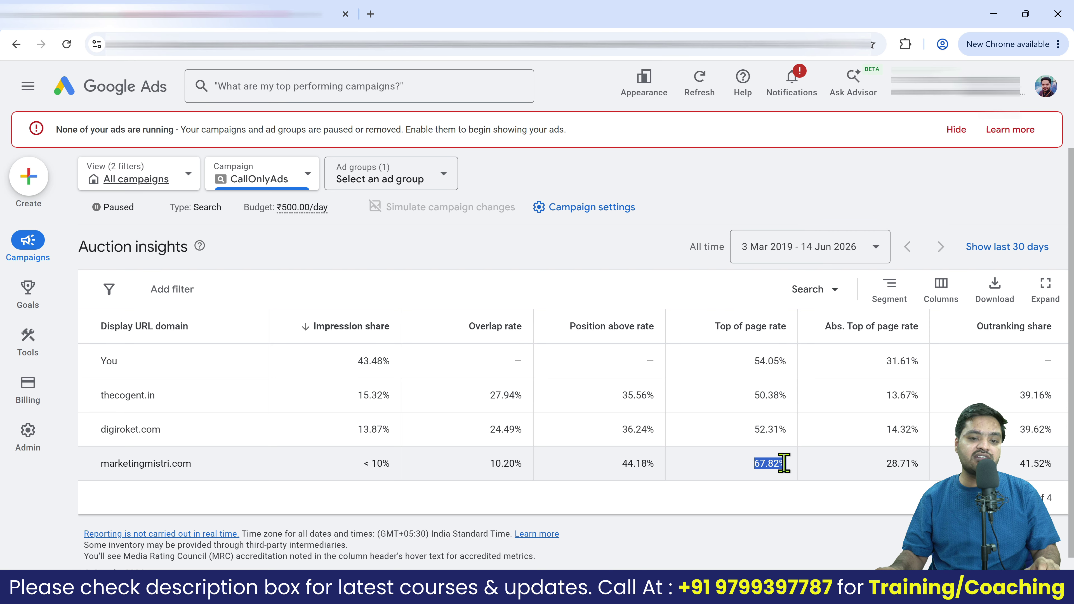
triple_click(360, 360)
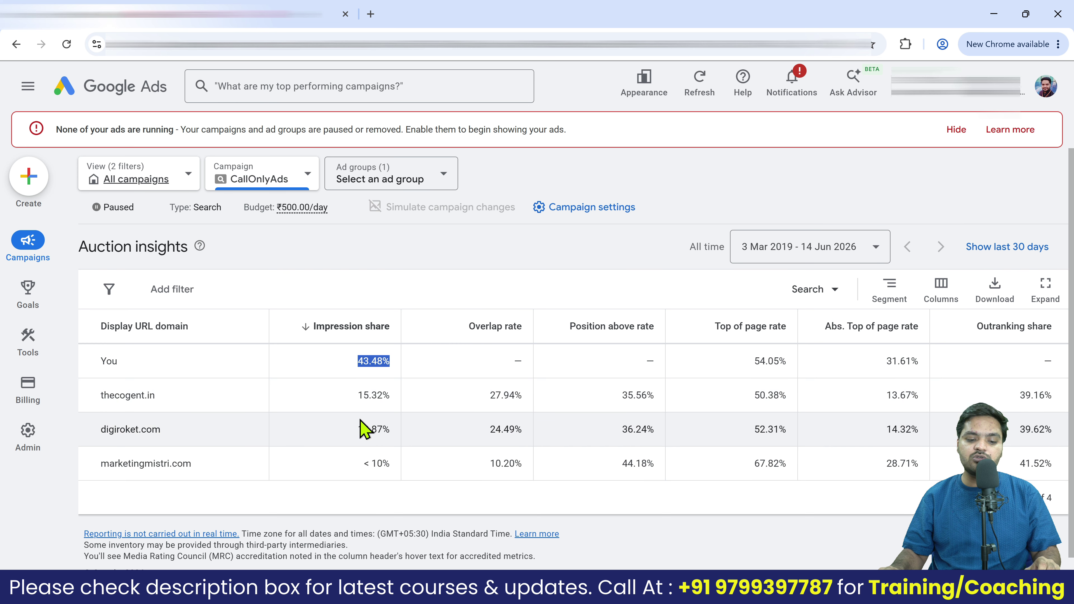
triple_click(359, 391)
click(760, 393)
drag(759, 395, 780, 395)
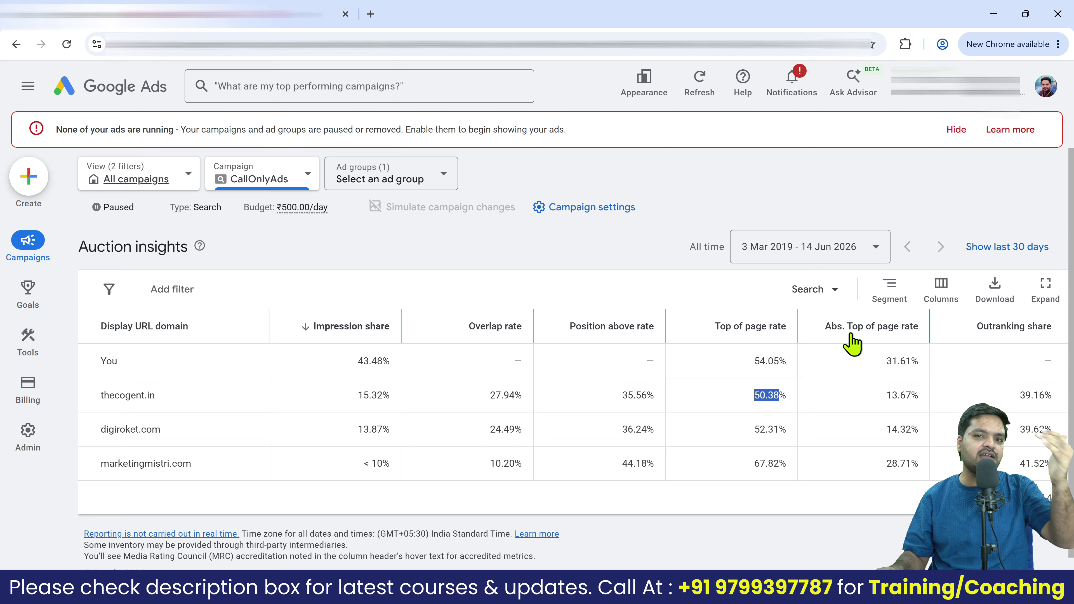
triple_click(892, 362)
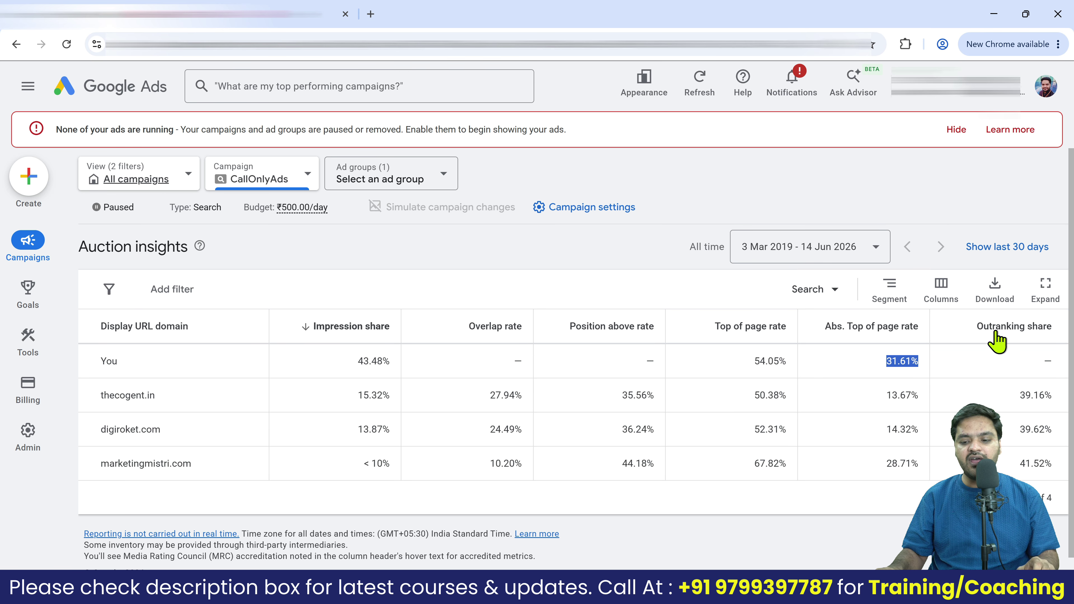
mouse_move(1004, 338)
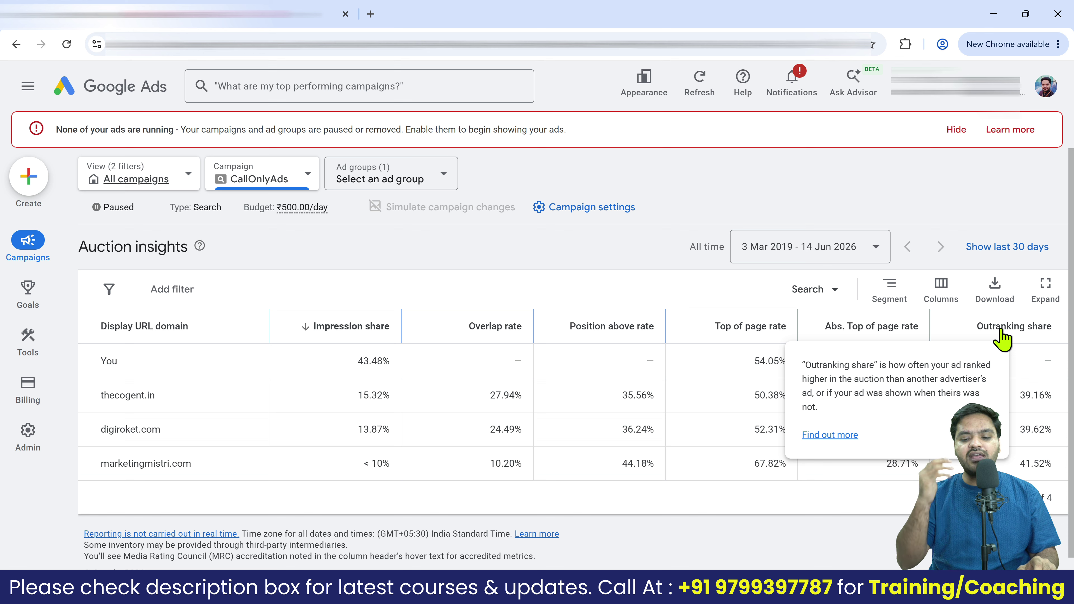
drag(922, 361, 882, 361)
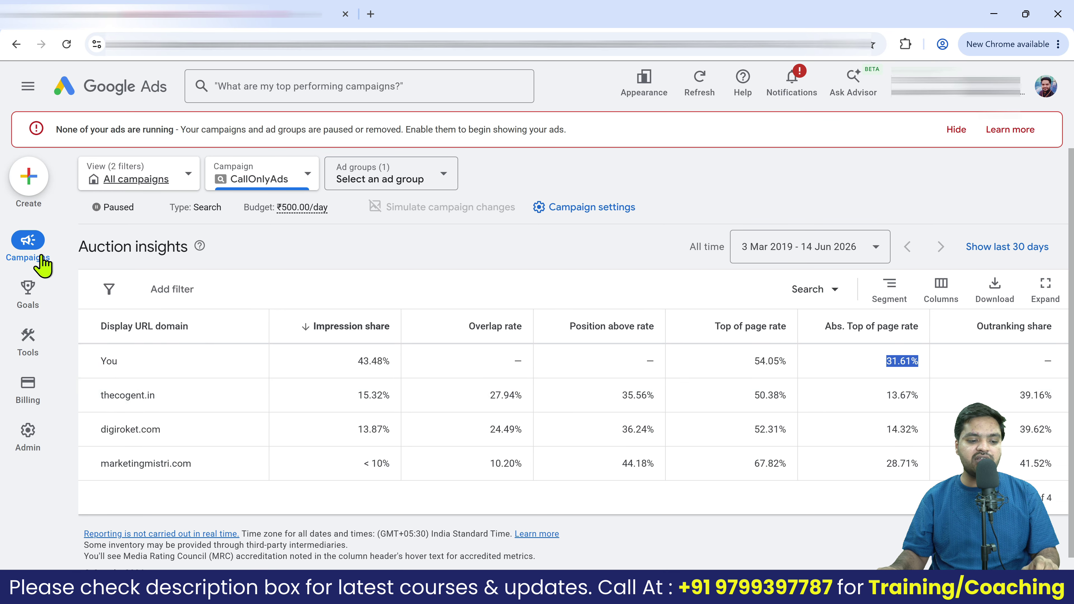
Open the Keywords list of the CallOnlyAds campaign.
click(28, 240)
mouse_move(28, 338)
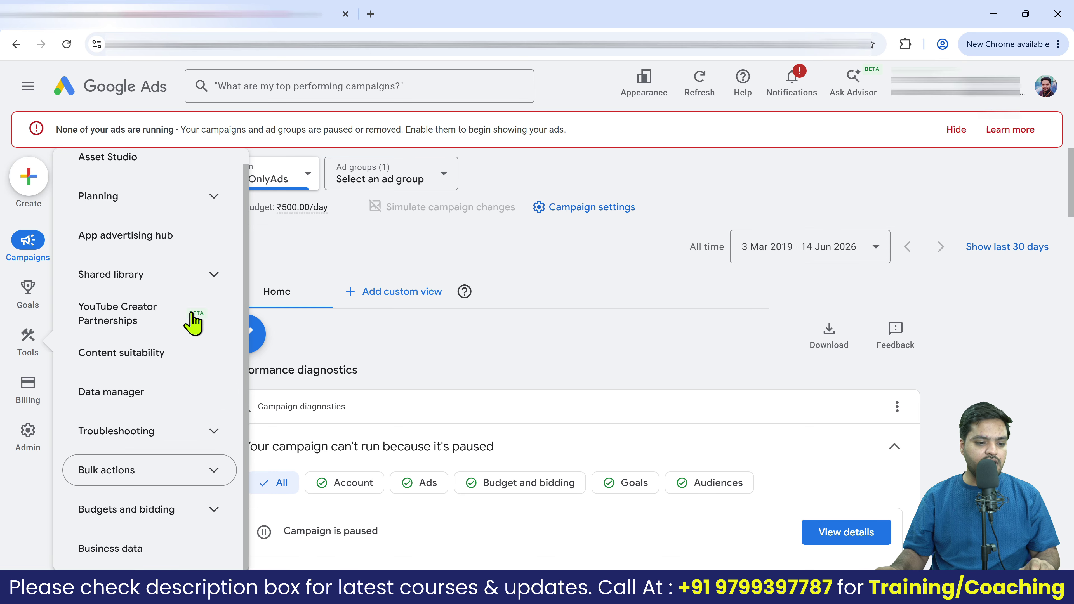
scroll(108, 332, up, 1)
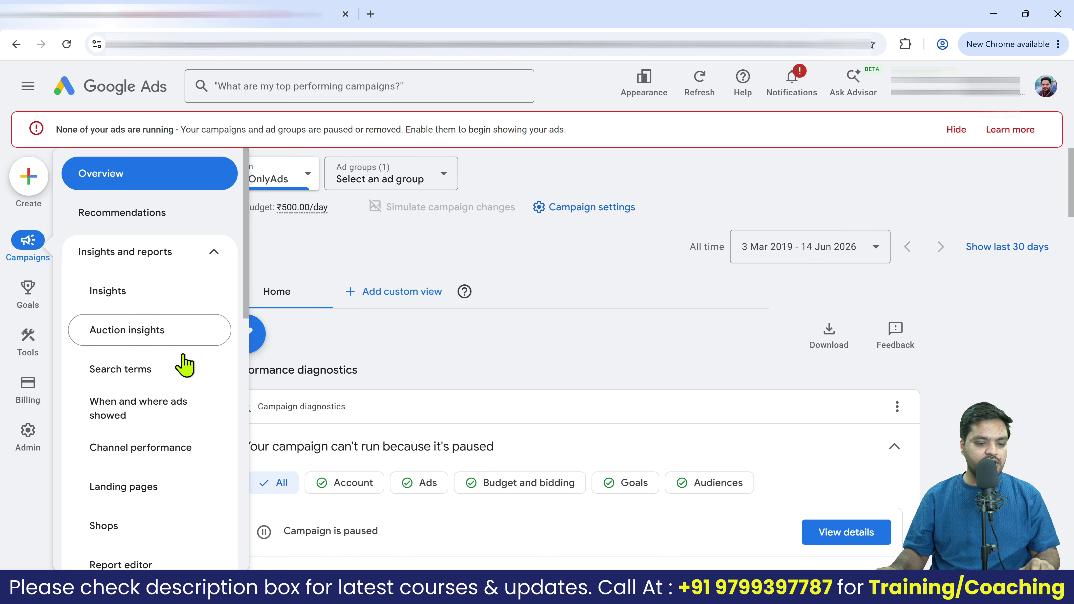
scroll(179, 364, down, 5)
scroll(185, 419, down, 5)
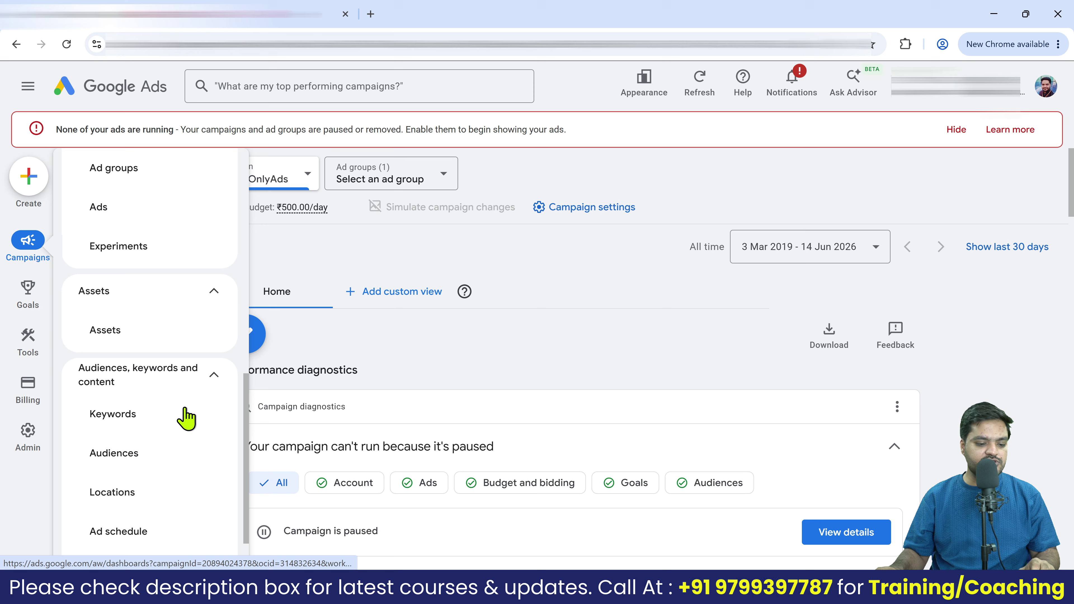
click(144, 424)
Select the keyword "jaipur digital marketing company" and open its Auction insights report.
scroll(296, 432, down, 5)
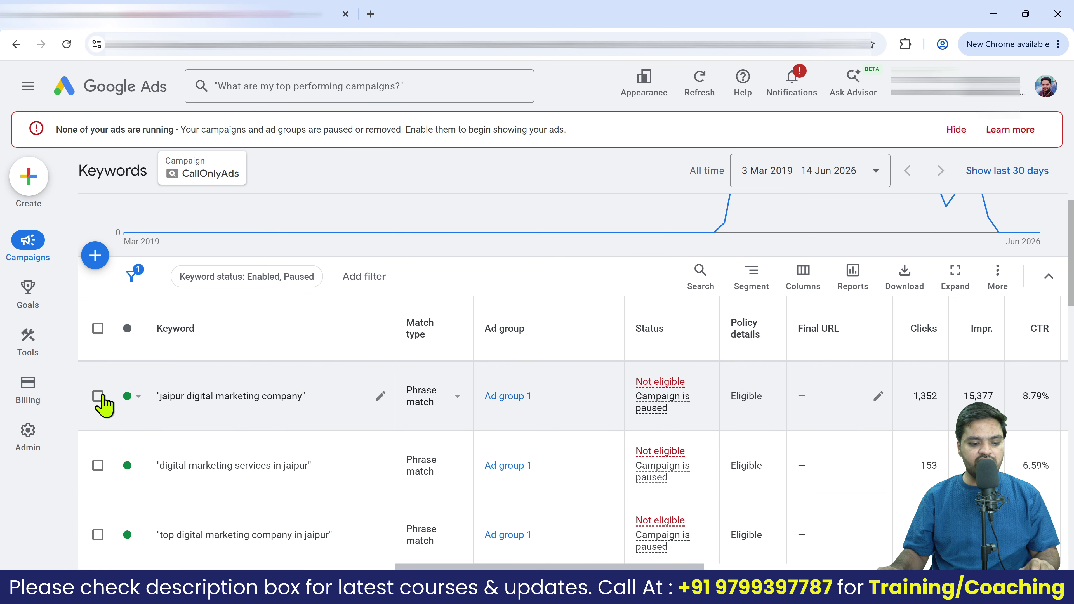
click(97, 396)
click(380, 279)
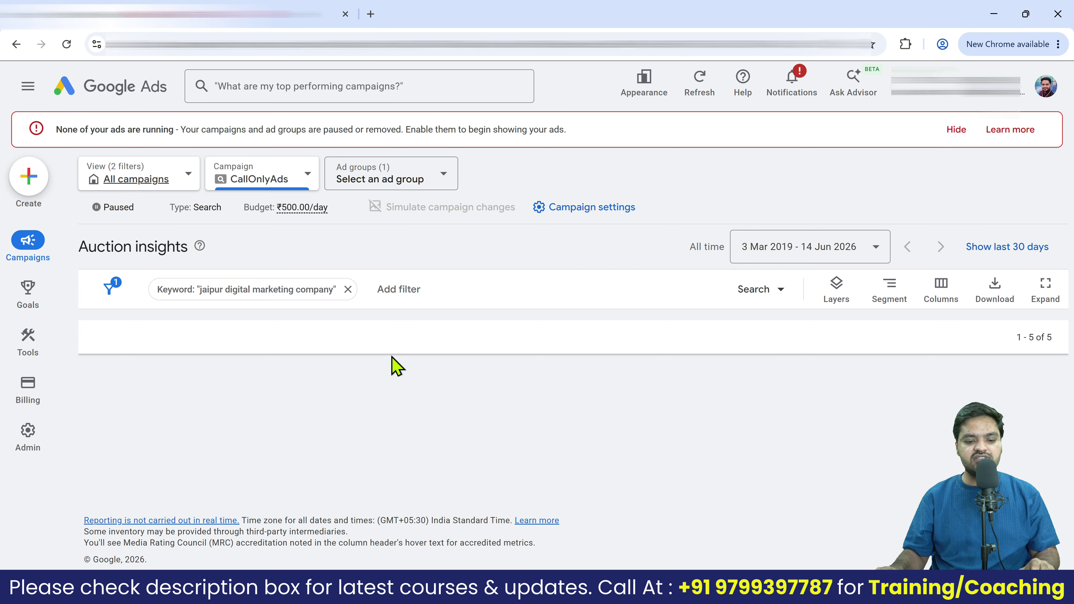
Set the keyword report's date range to 23–31 October 2023 and read the result.
click(824, 252)
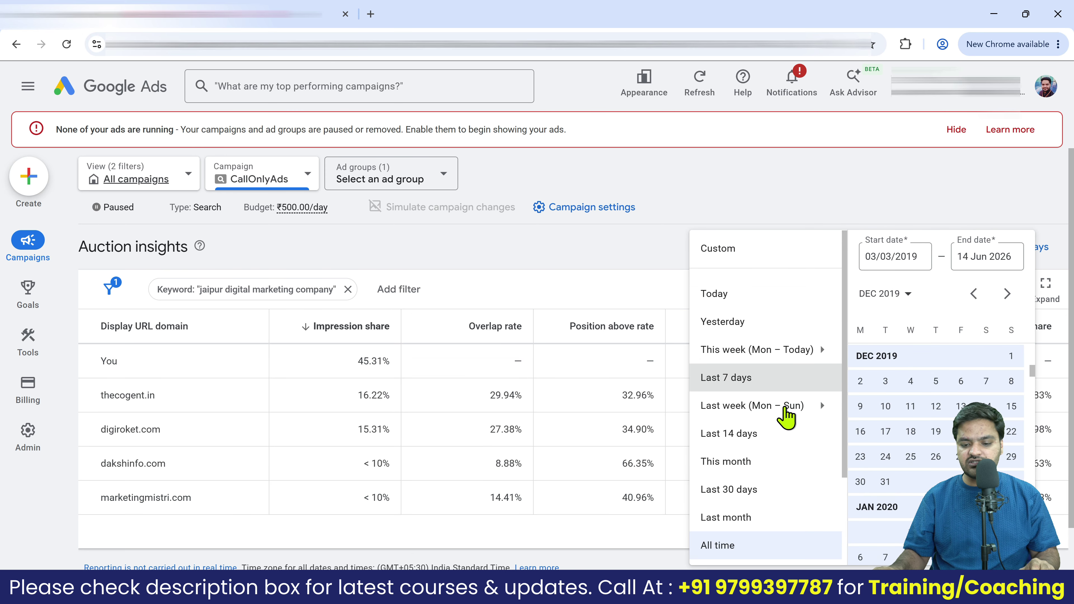
scroll(895, 442, down, 5)
scroll(896, 444, down, 15)
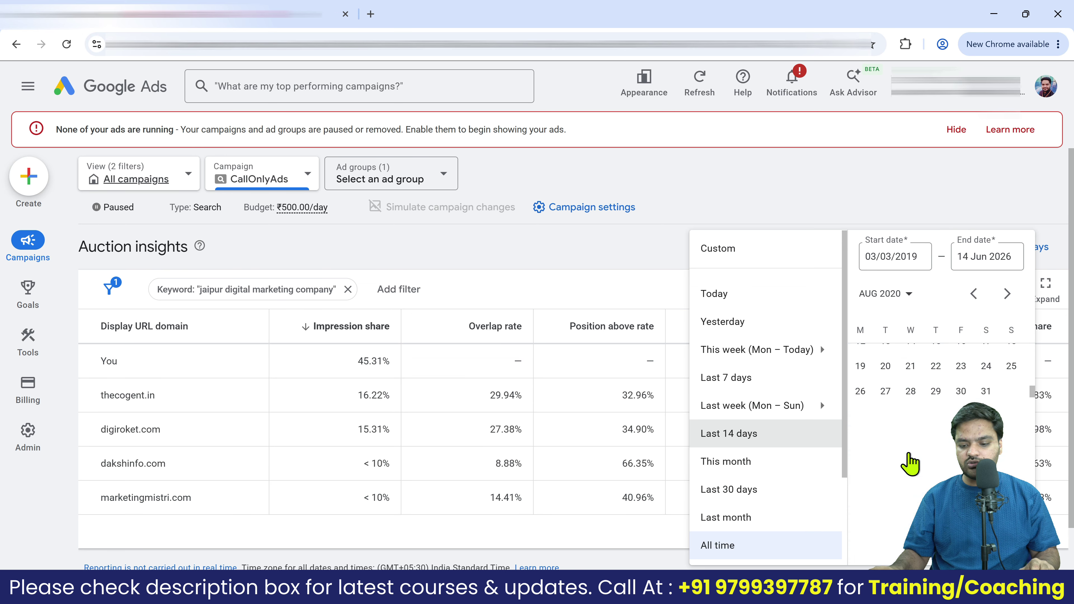
scroll(912, 461, down, 20)
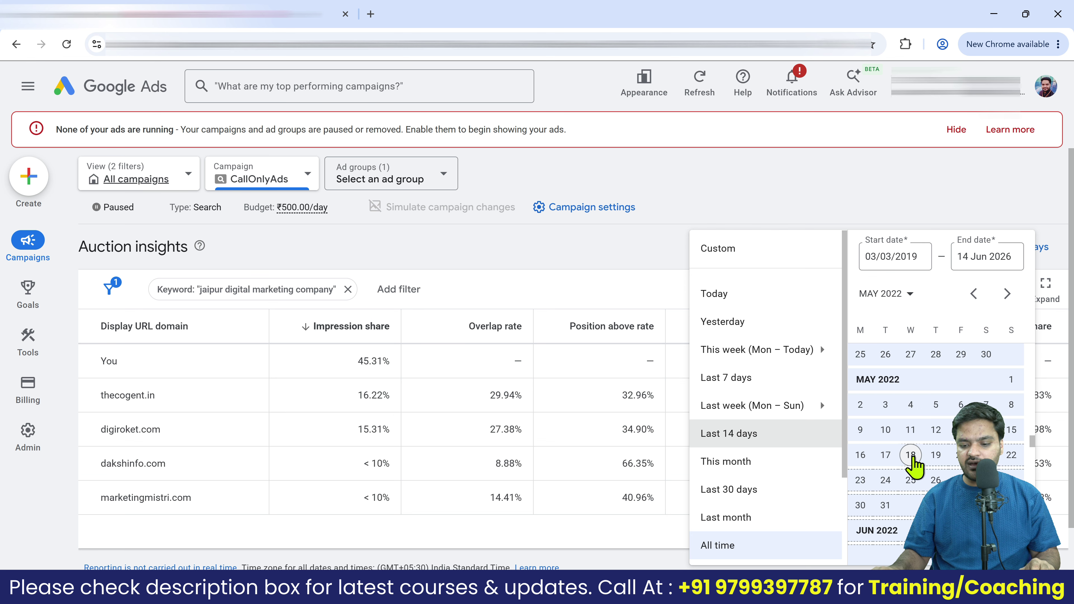
scroll(913, 466, down, 6)
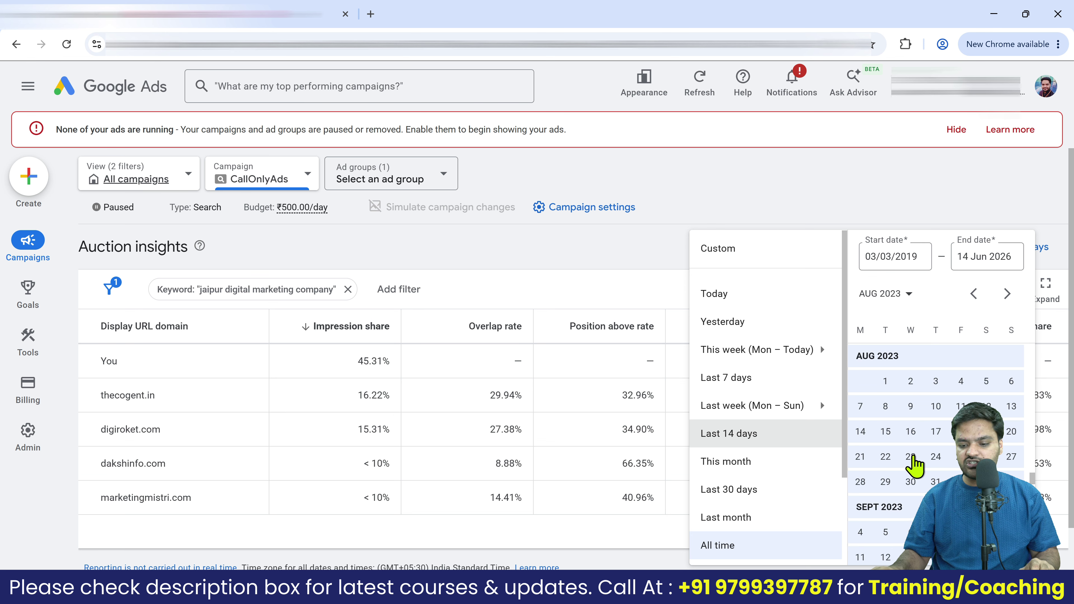
scroll(913, 465, up, 3)
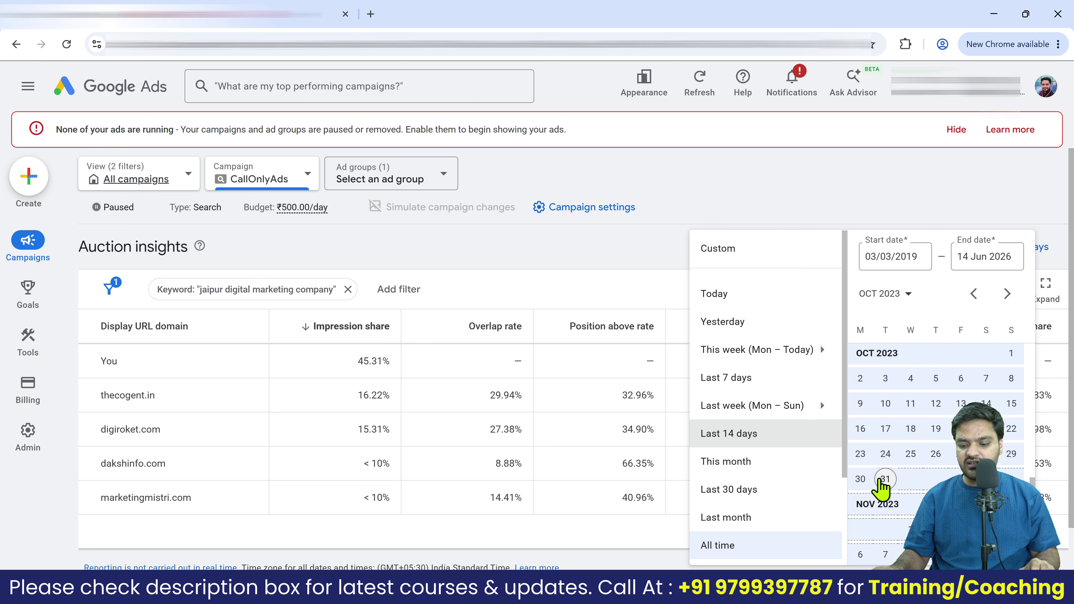
click(860, 454)
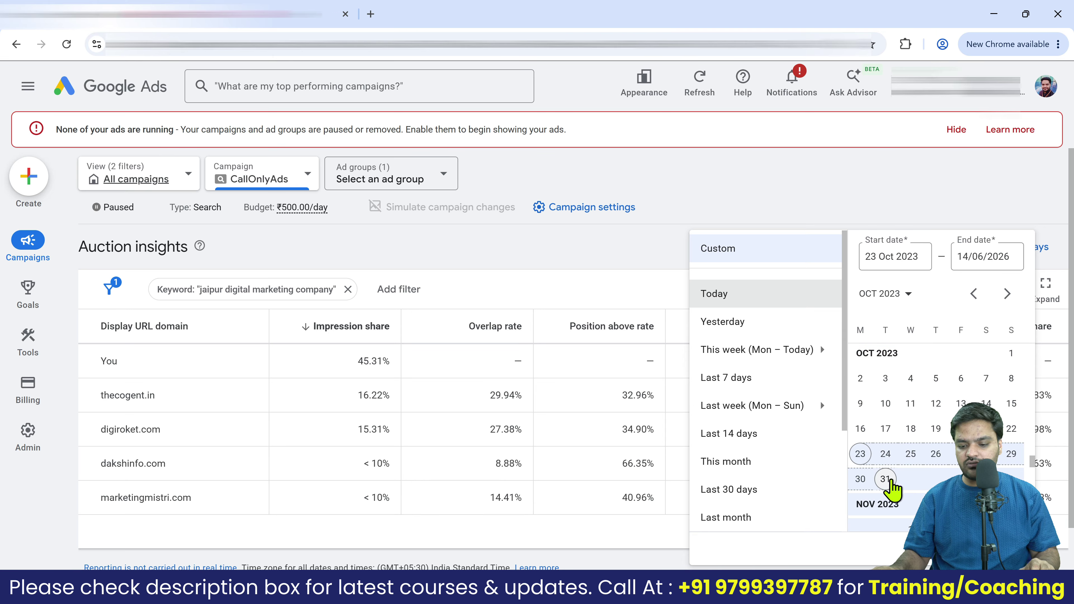
click(885, 479)
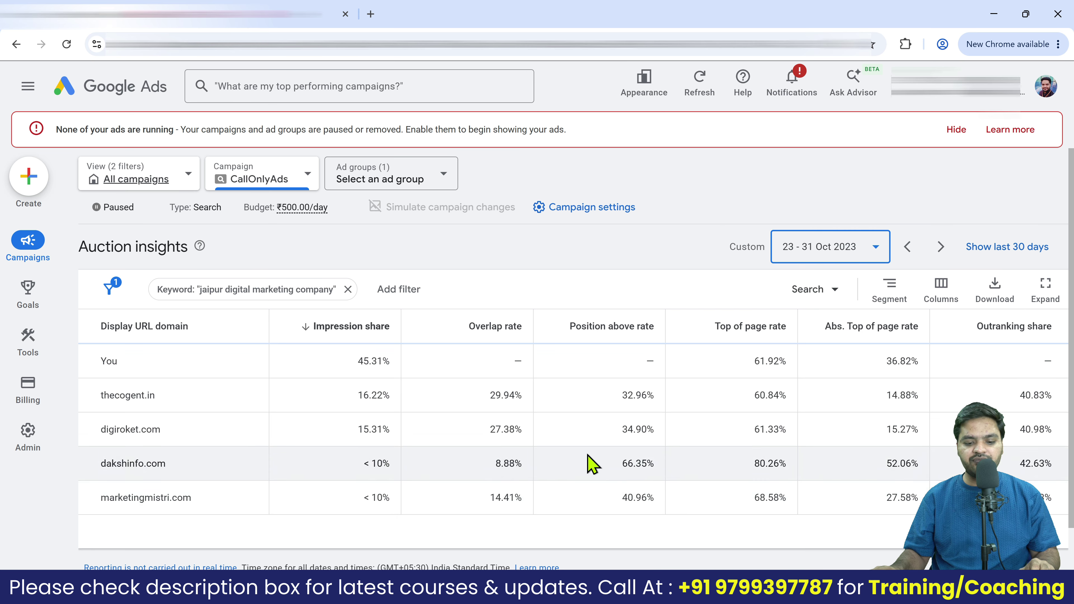
drag(429, 395, 681, 395)
Change the keyword report's date range to 1–30 November 2023.
click(833, 255)
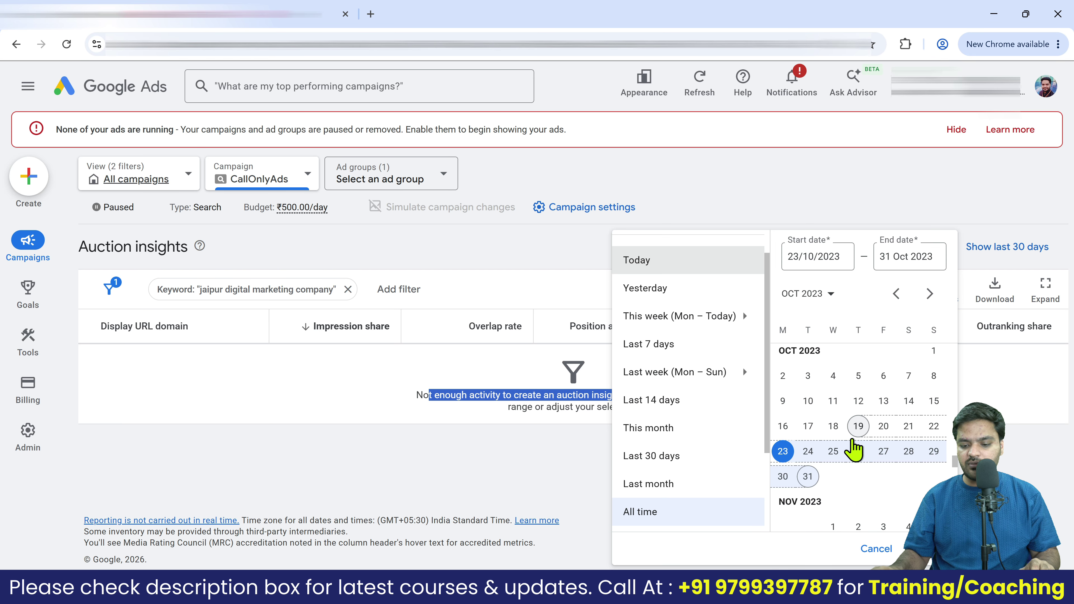
scroll(830, 463, down, 2)
click(831, 459)
scroll(858, 459, down, 3)
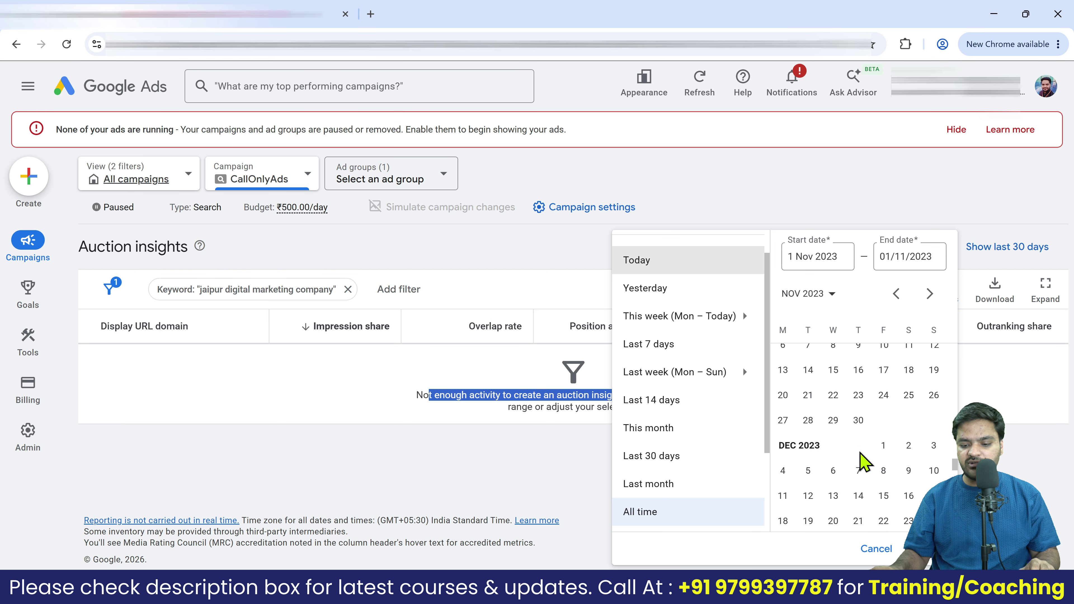
click(857, 420)
click(926, 548)
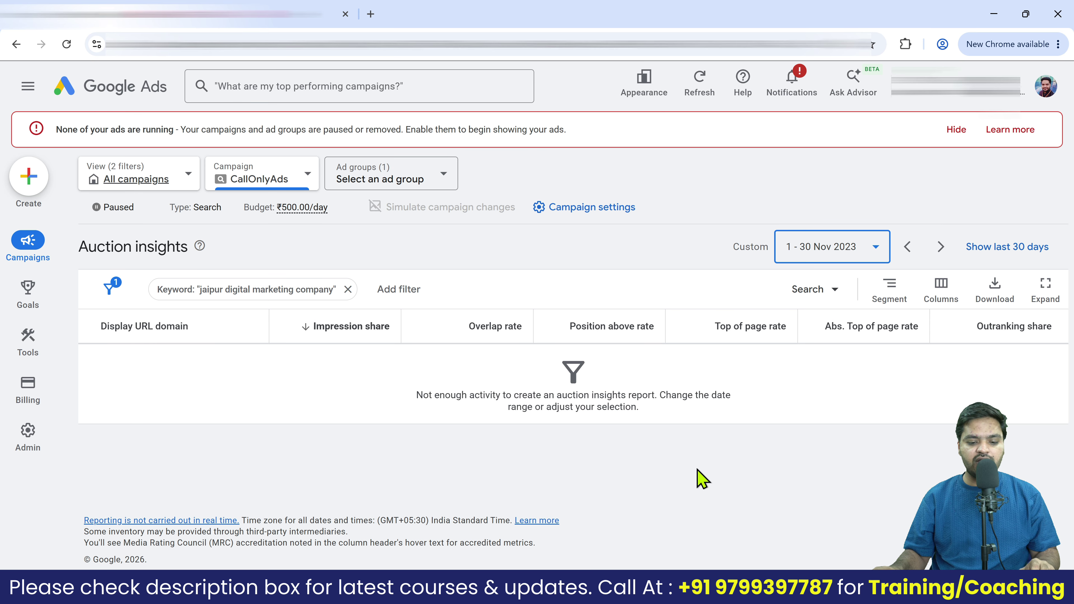
Set the keyword report's date range to 1 September 2023 – 29 February 2024.
click(837, 260)
scroll(811, 425, up, 3)
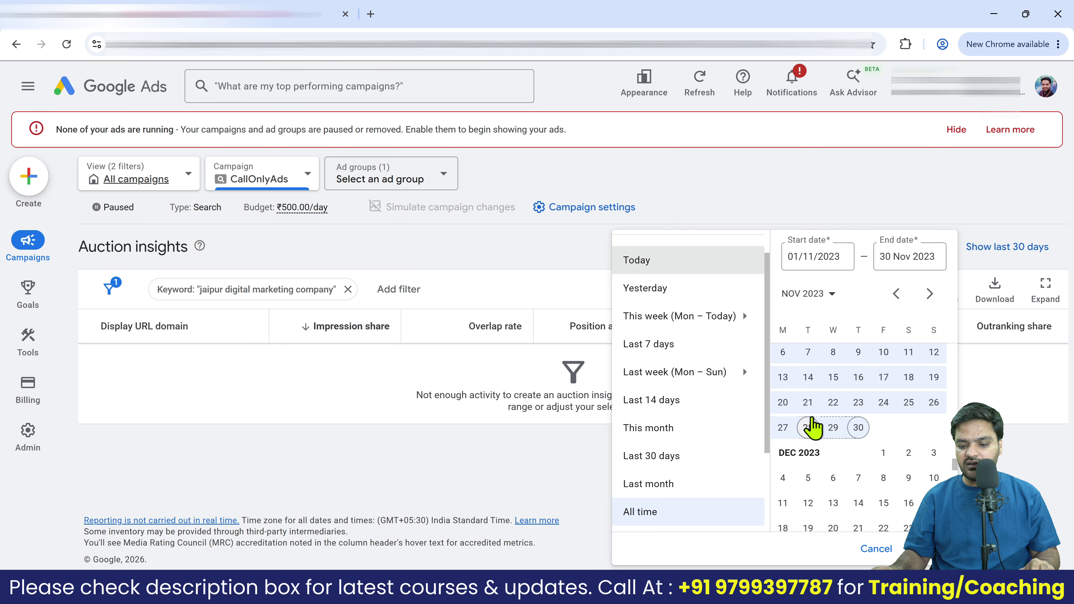
scroll(811, 427, up, 4)
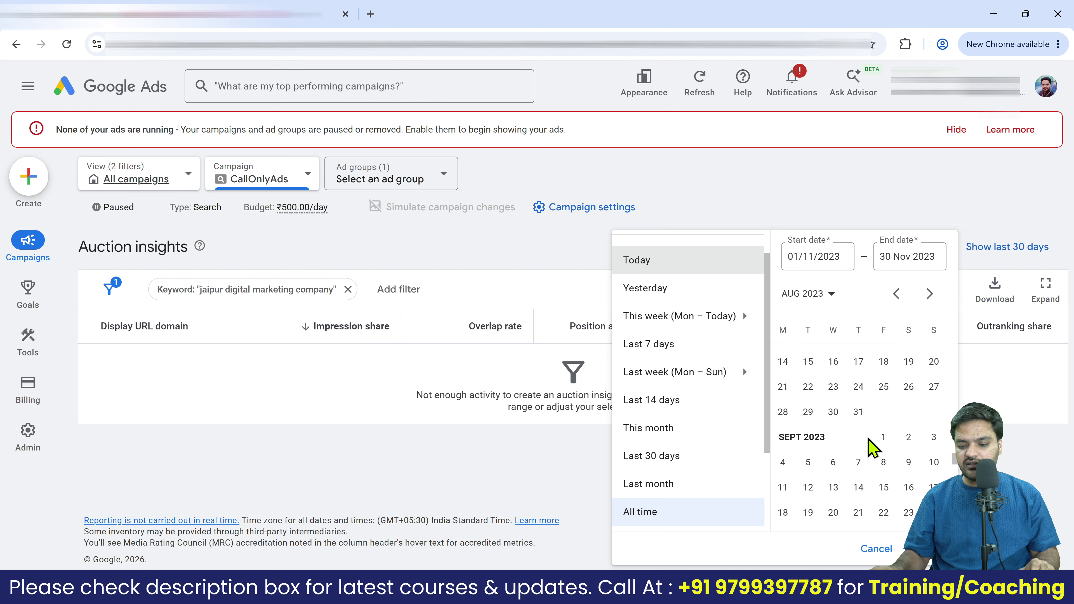
click(883, 438)
scroll(852, 461, down, 10)
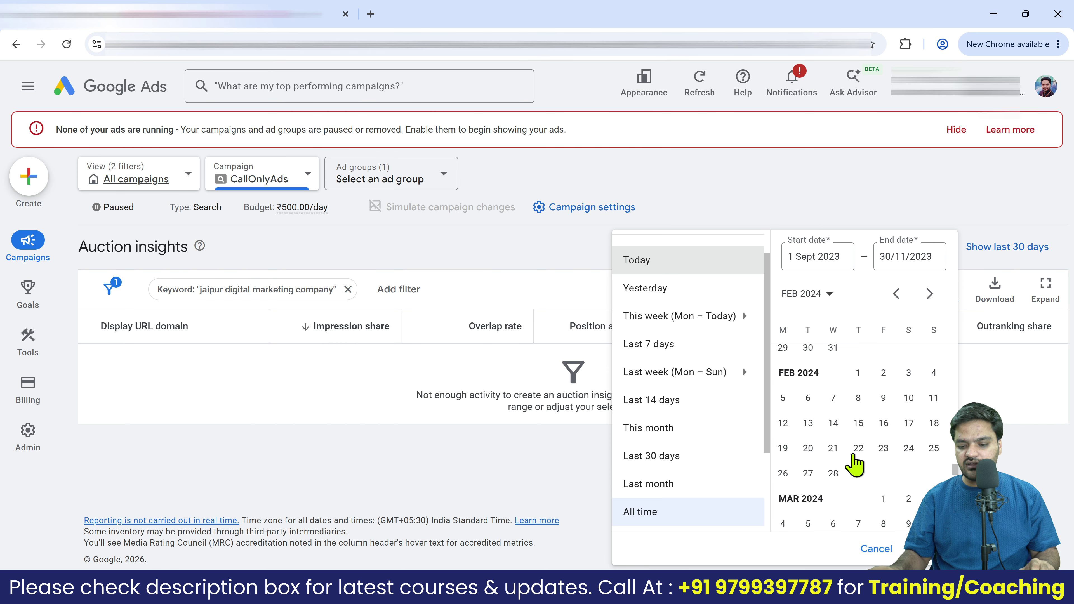
click(858, 474)
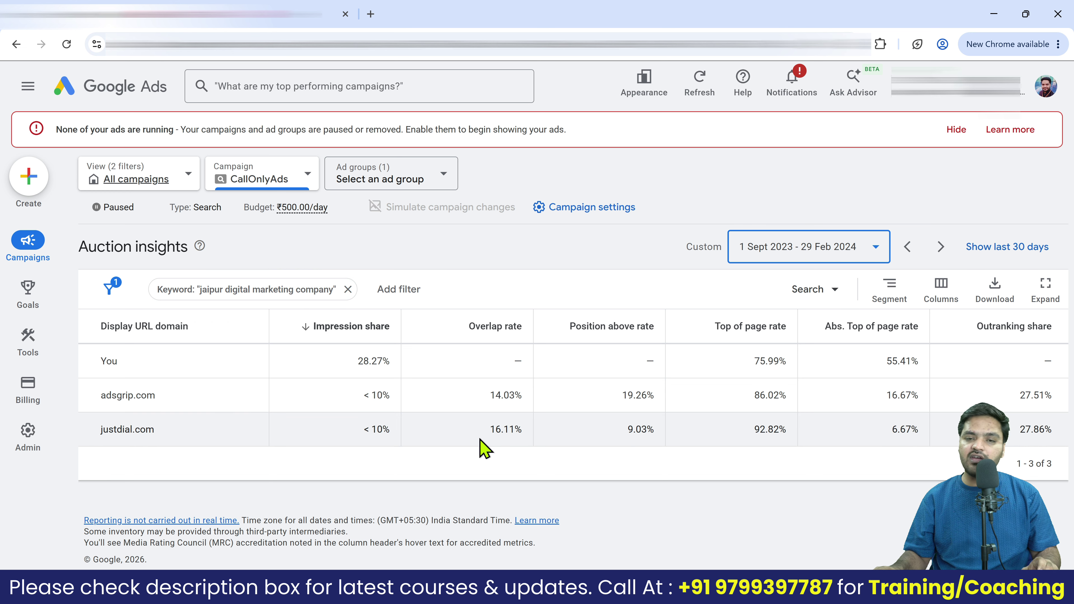
Compare the account's impression share, top of page rate and absolute top of page rate with adsgrip.com and justdial.com.
drag(356, 361, 390, 362)
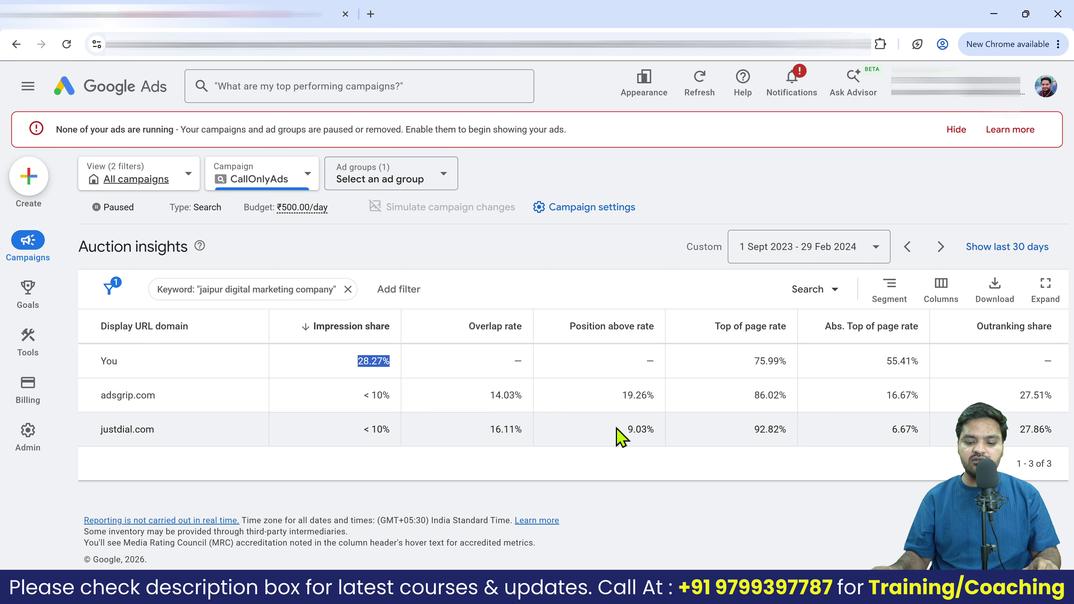
drag(755, 362, 785, 361)
drag(755, 430, 767, 430)
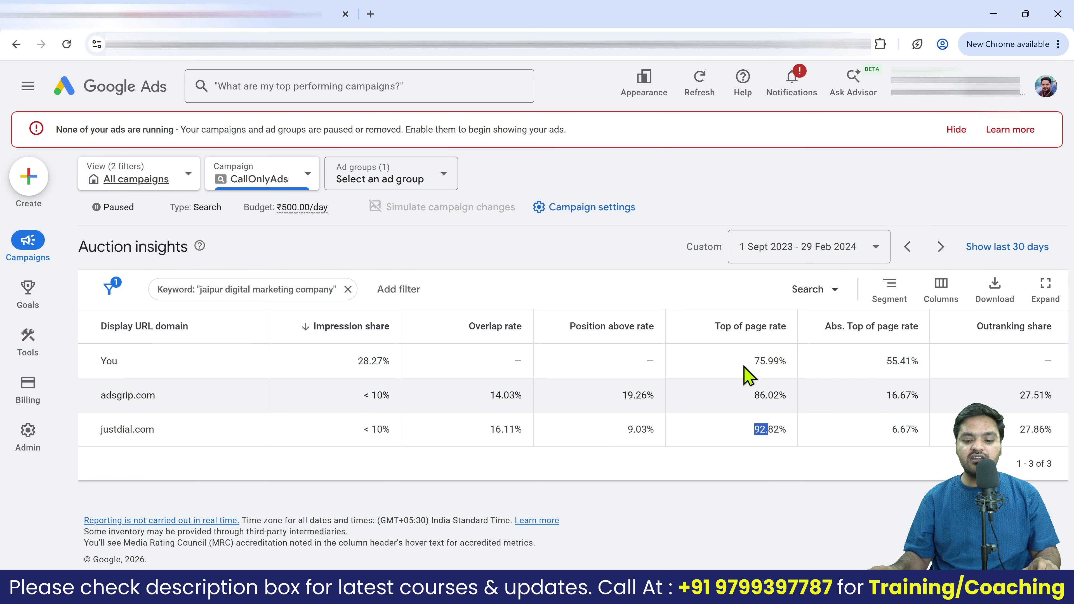
drag(755, 361, 773, 362)
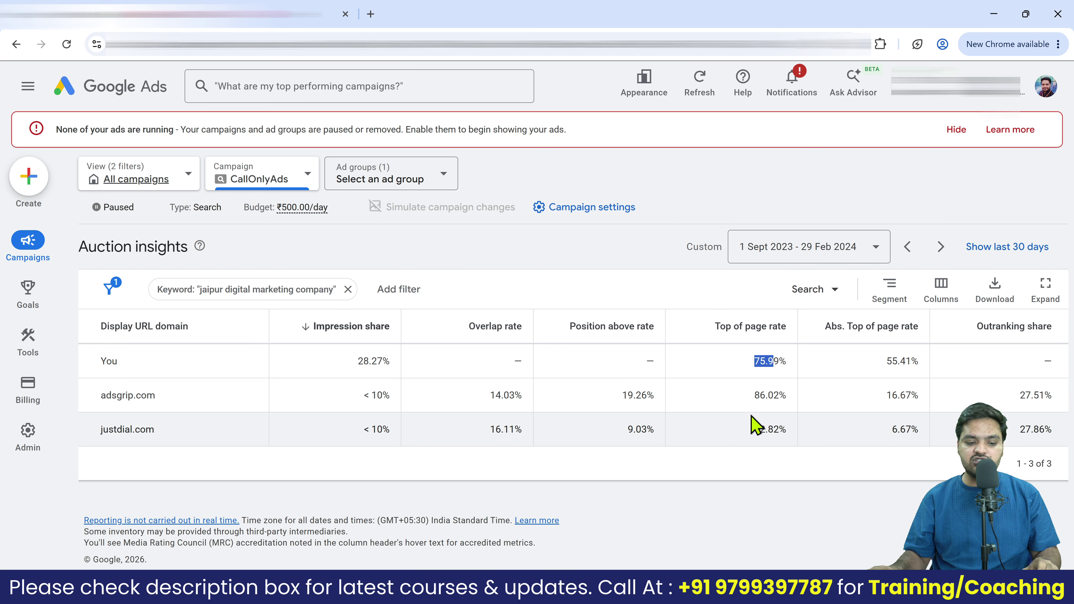
drag(755, 395, 768, 395)
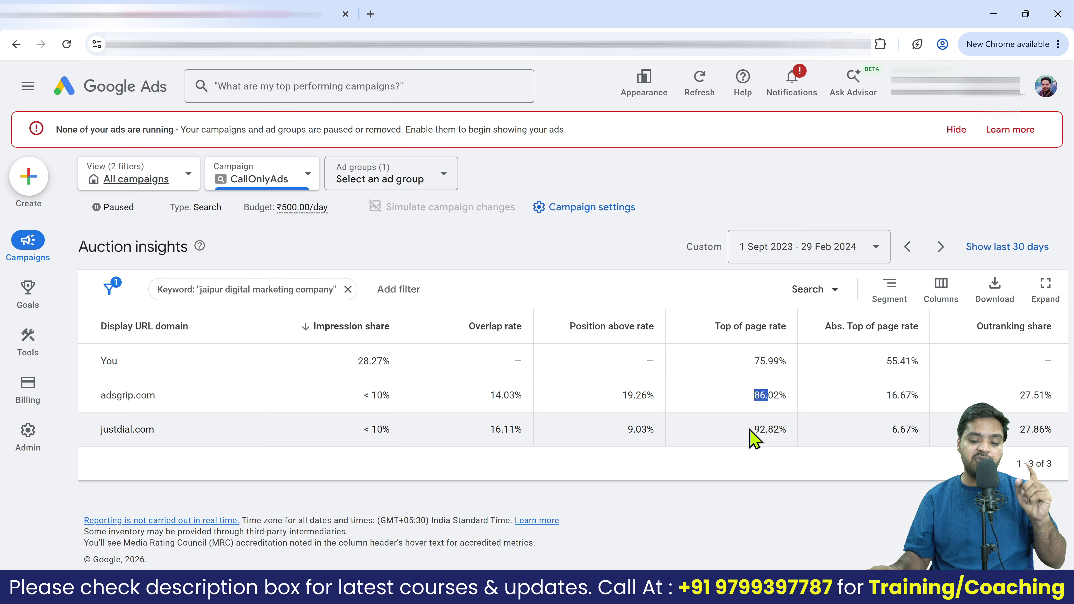
drag(886, 362, 921, 362)
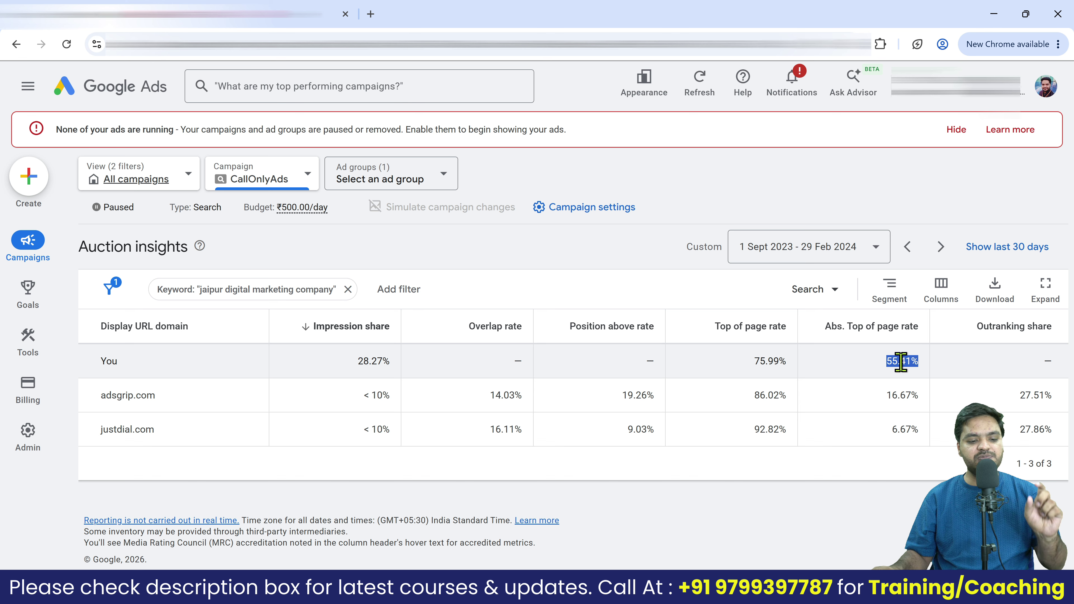